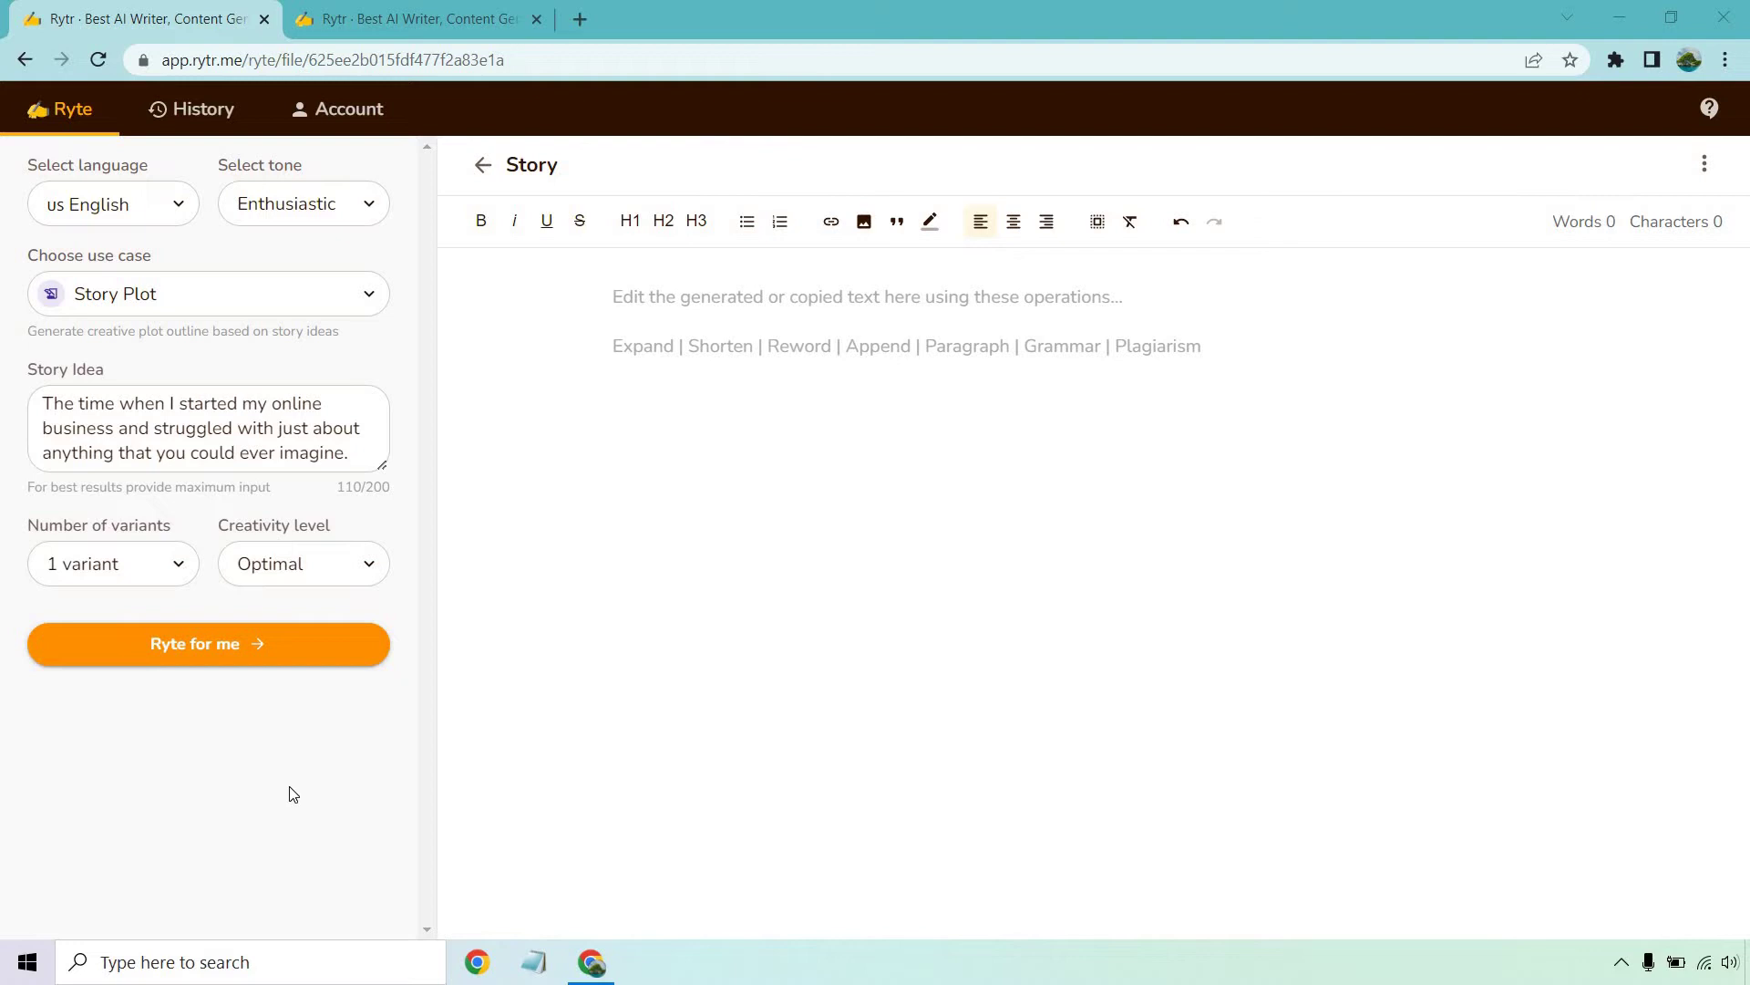
Generate the 177-word story about a Stanford graduate starting an online business, then select and deselect its second paragraph opening.
left_click(251, 657)
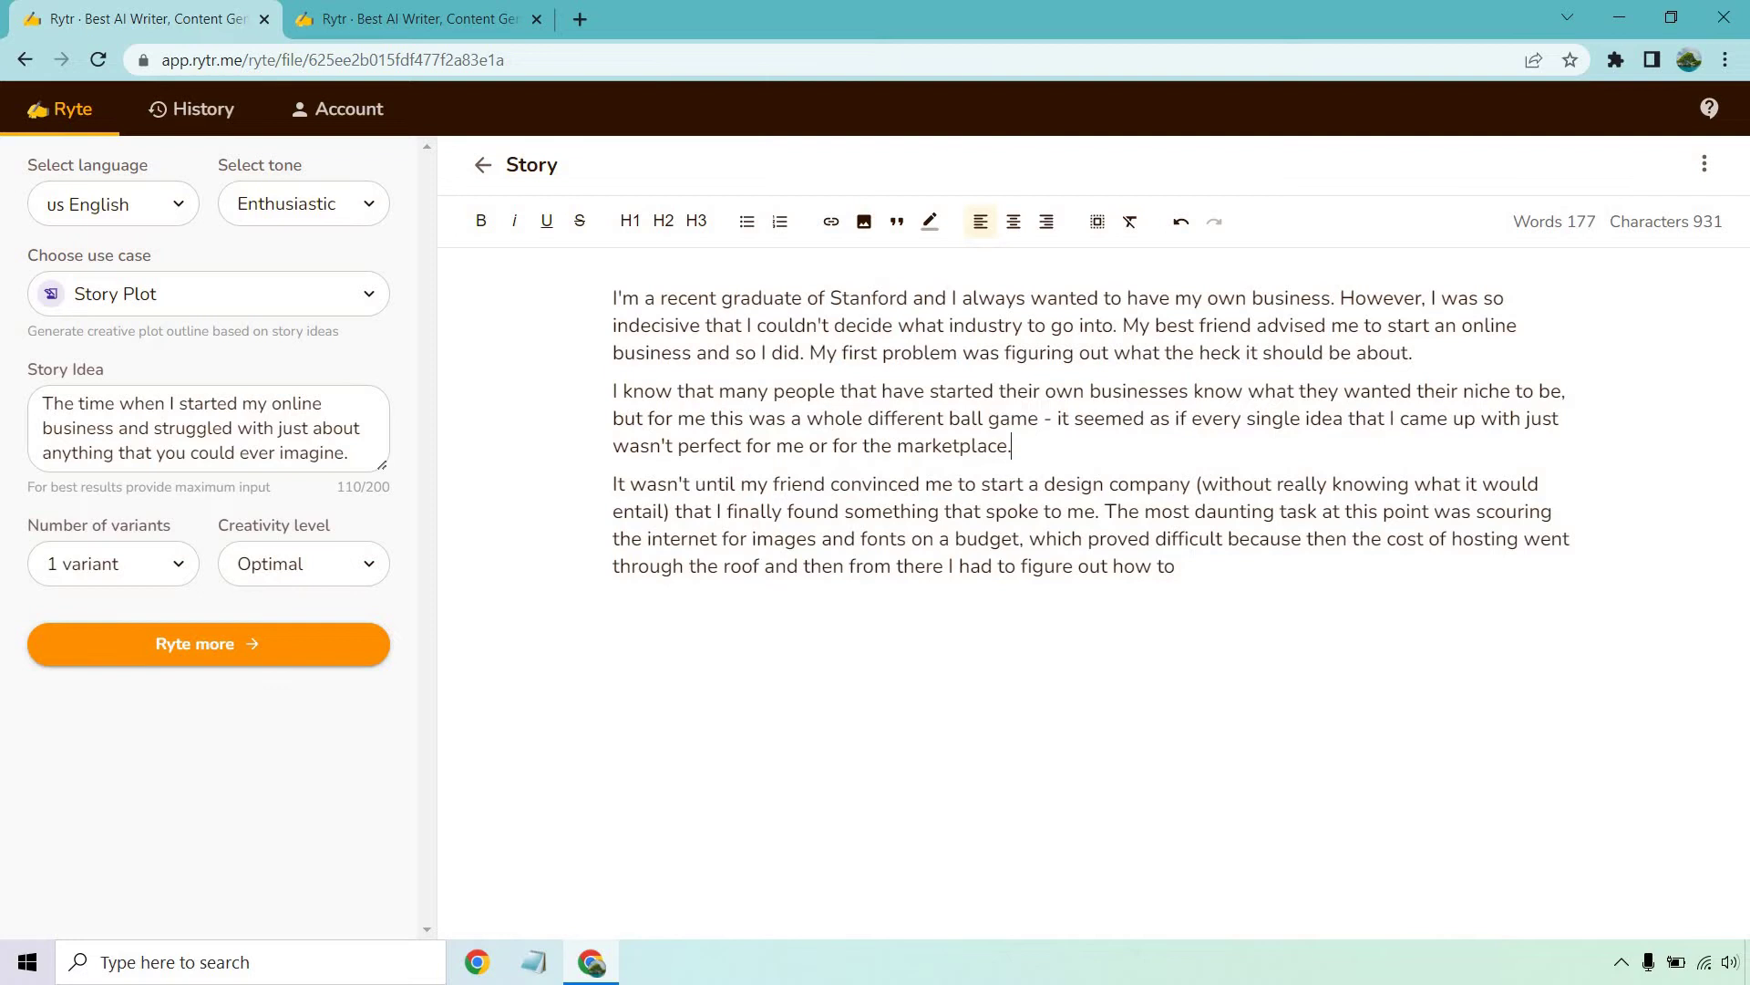
left_click_drag(1039, 418, 614, 391)
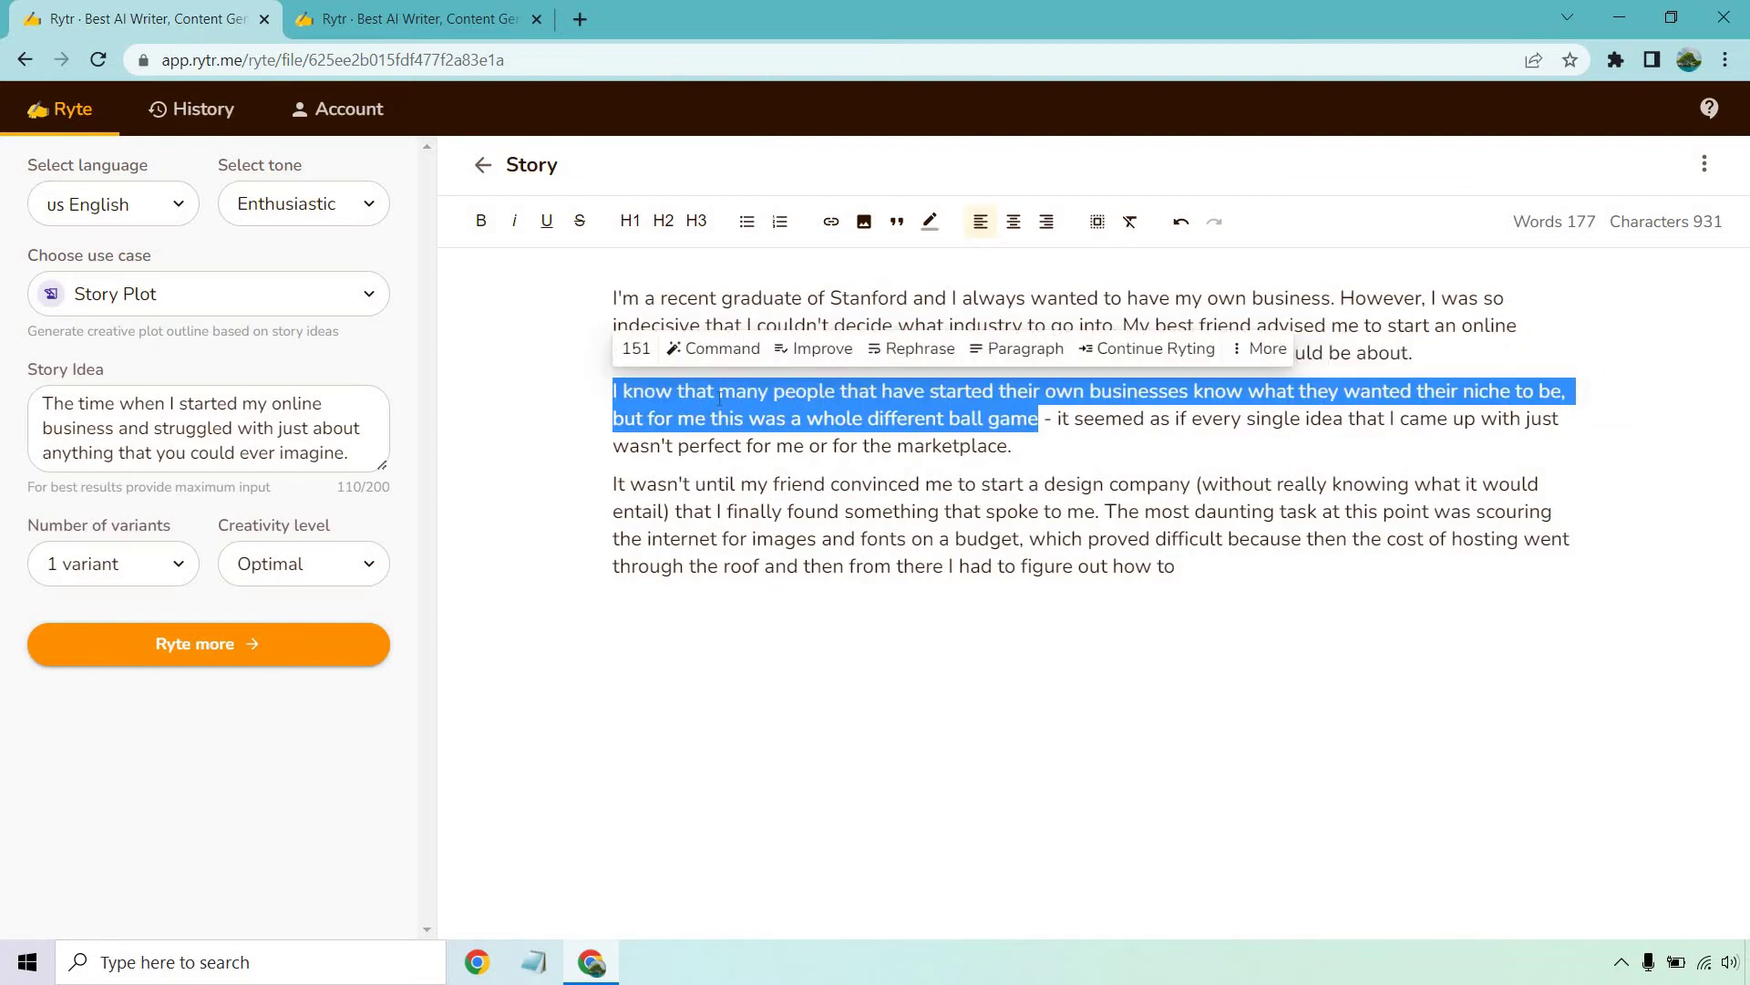
left_click(1054, 417)
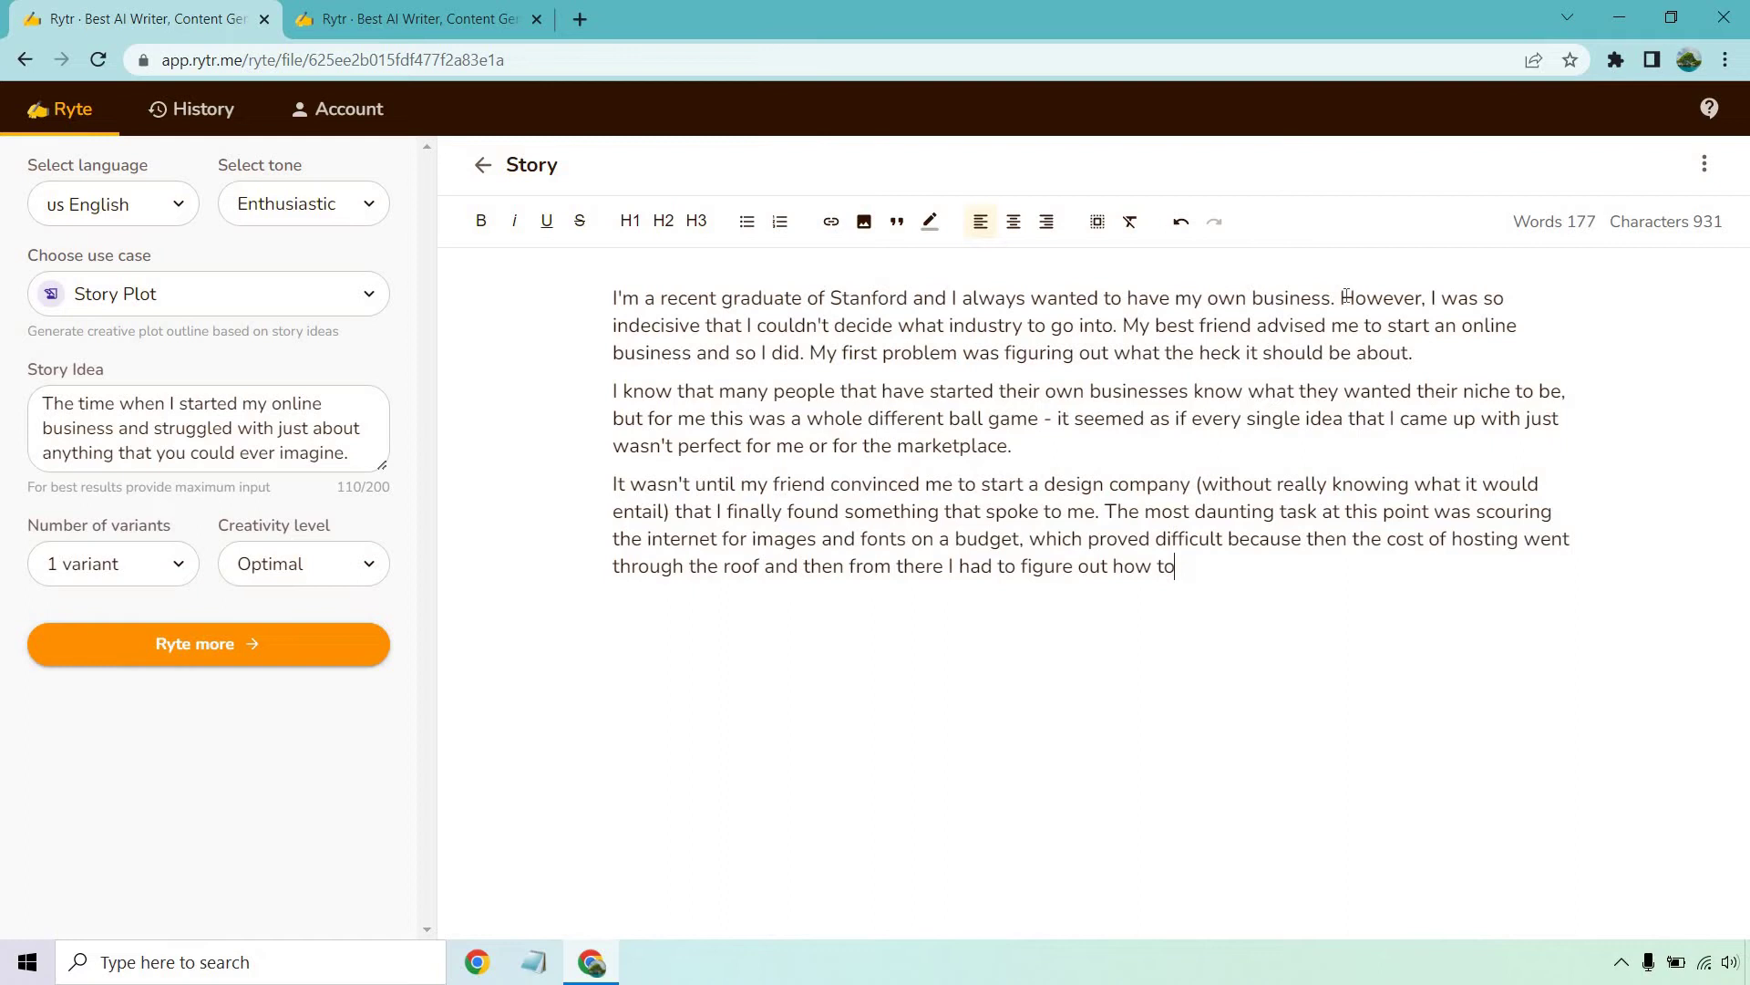
mouse_move(1341, 297)
left_mouse_down()
mouse_move(1018, 325)
mouse_move(1114, 326)
left_mouse_up()
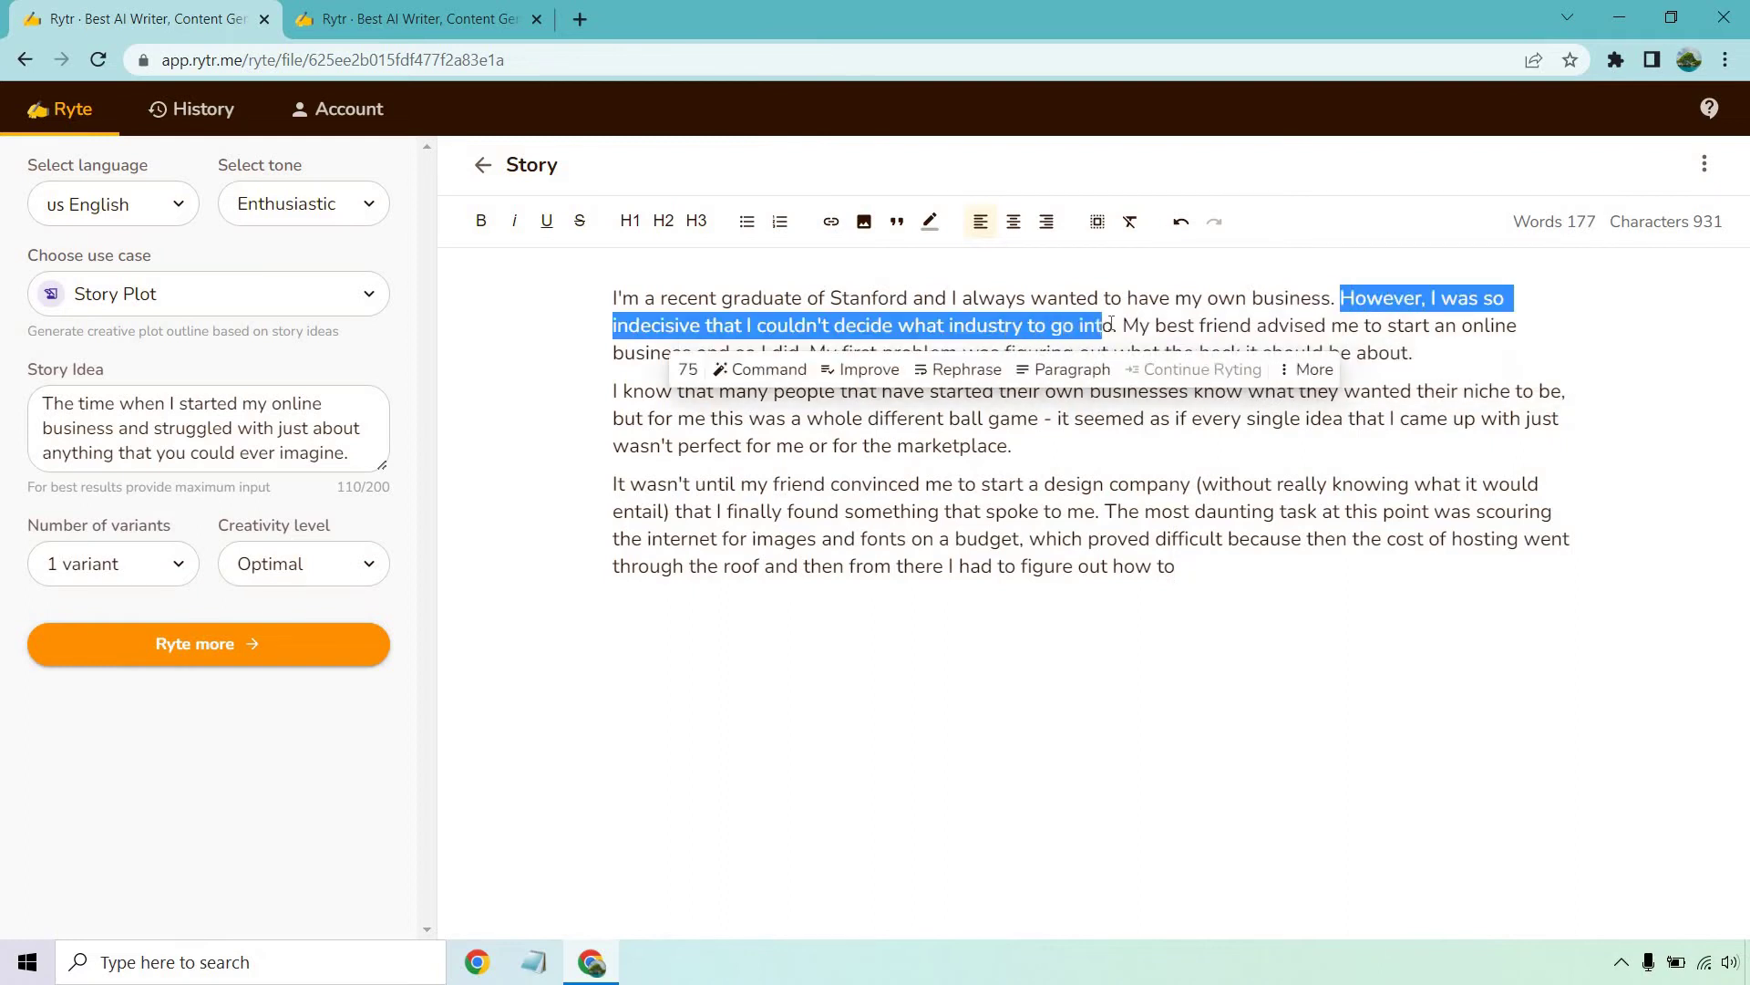
left_click(1572, 318)
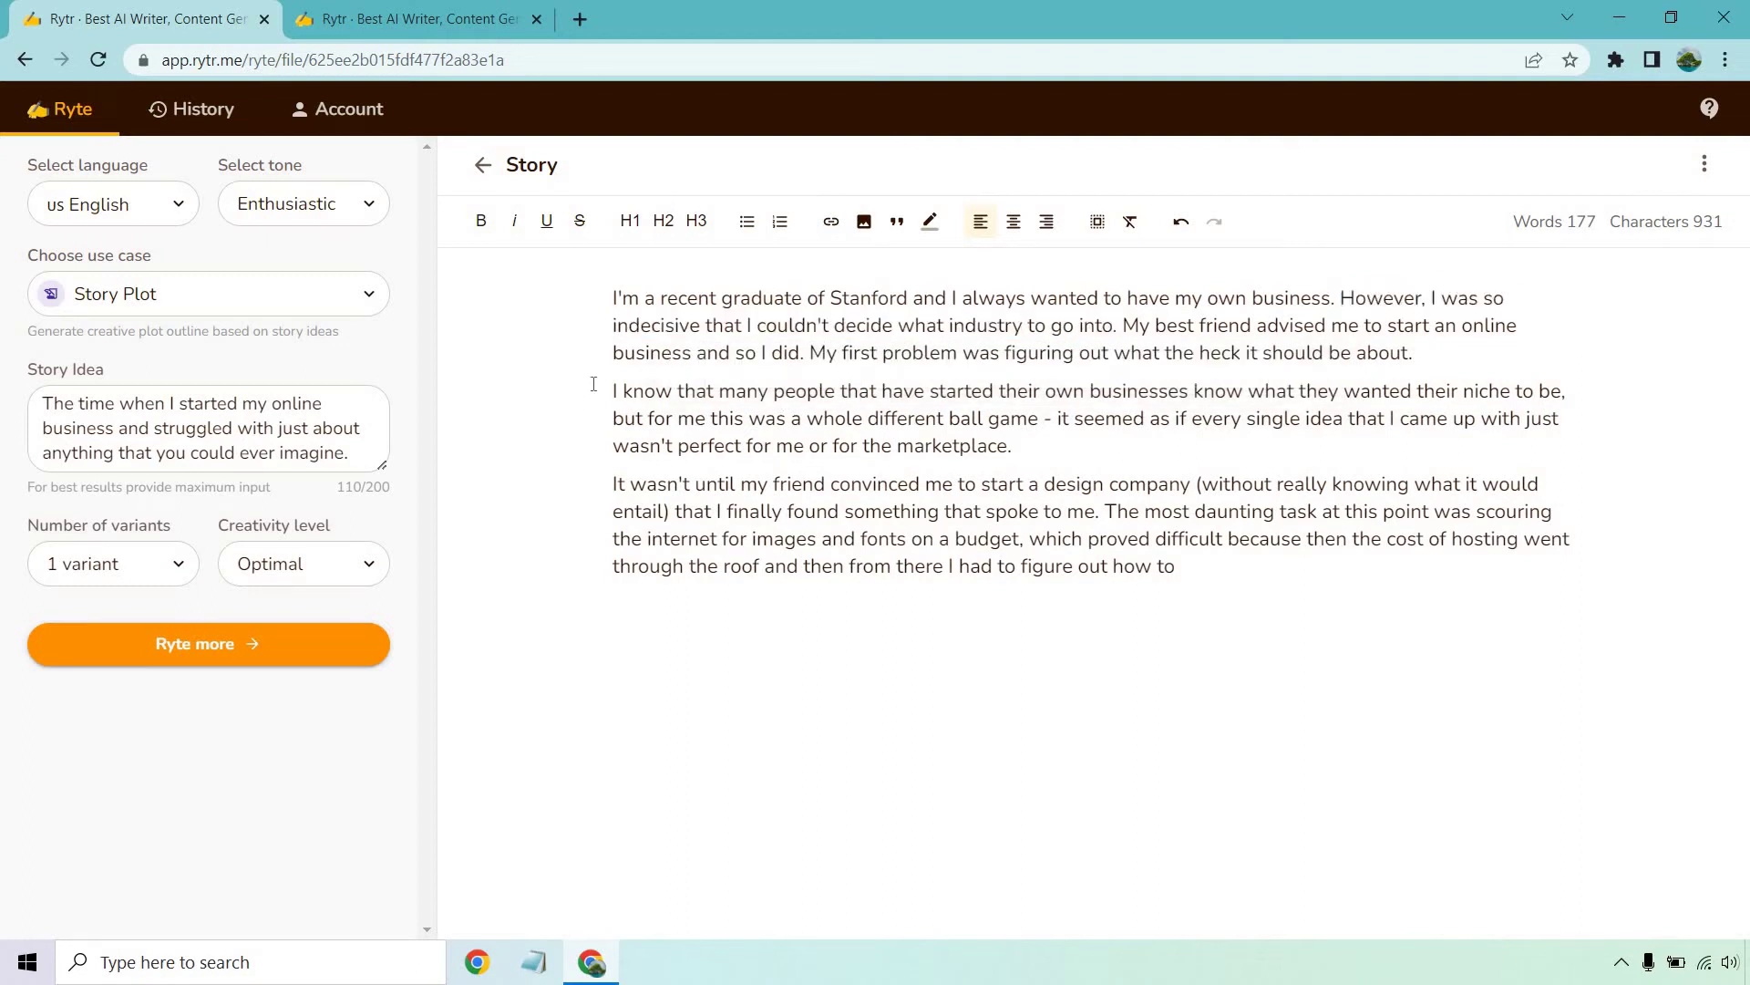
left_click_drag(613, 390, 1035, 418)
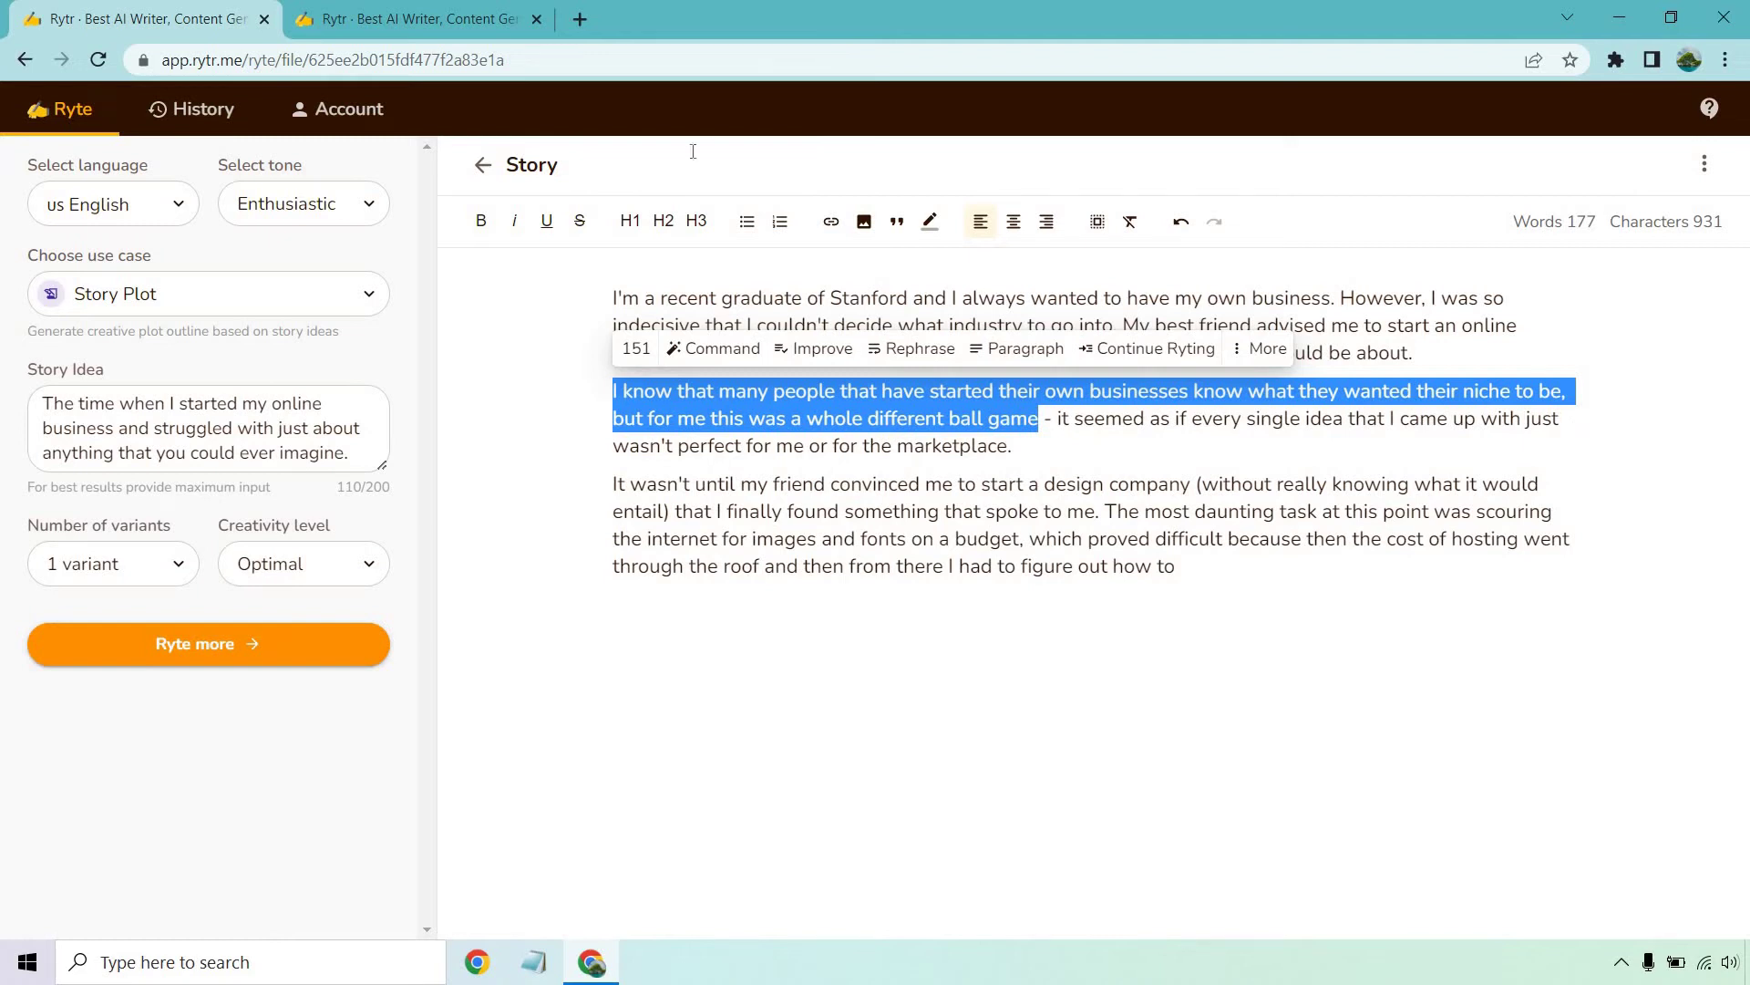
Rephrase the selected opening of the second paragraph and place the cursor after it.
left_click(903, 355)
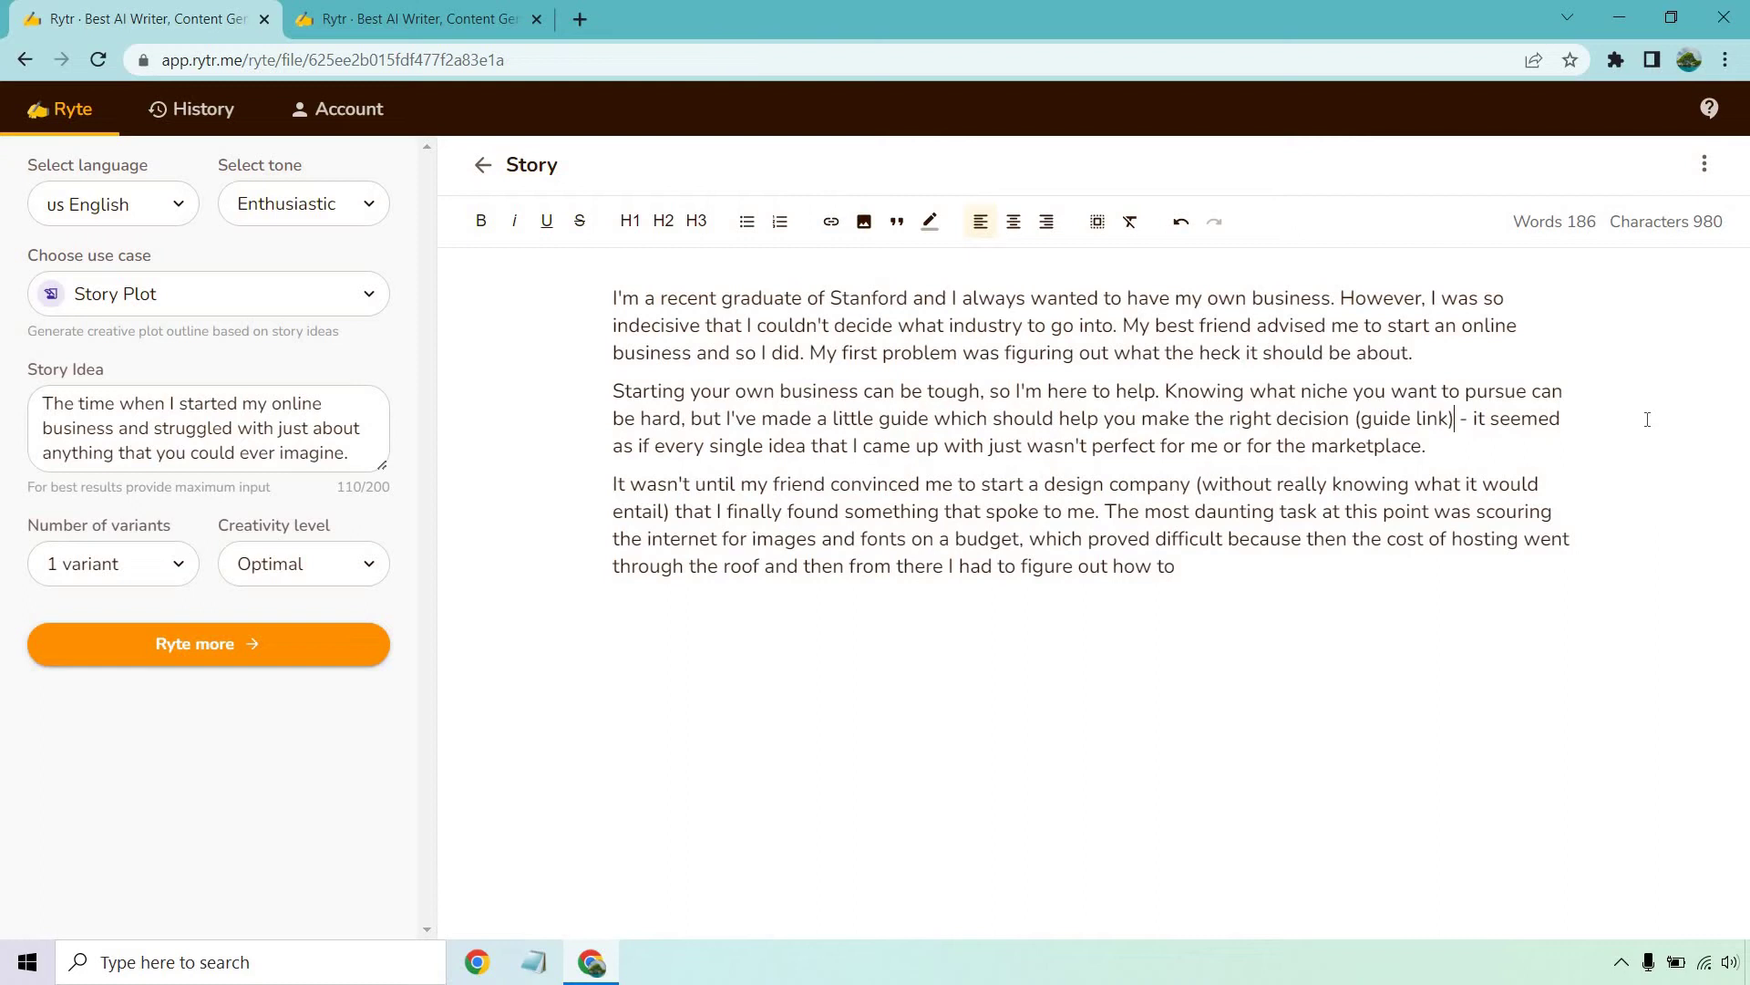
left_click(1453, 418)
Delete the rephrased text before "It seemed as if" in the second paragraph.
left_click_drag(1471, 419, 1024, 419)
left_click_drag(705, 407, 609, 392)
key("BackSpace")
type("It")
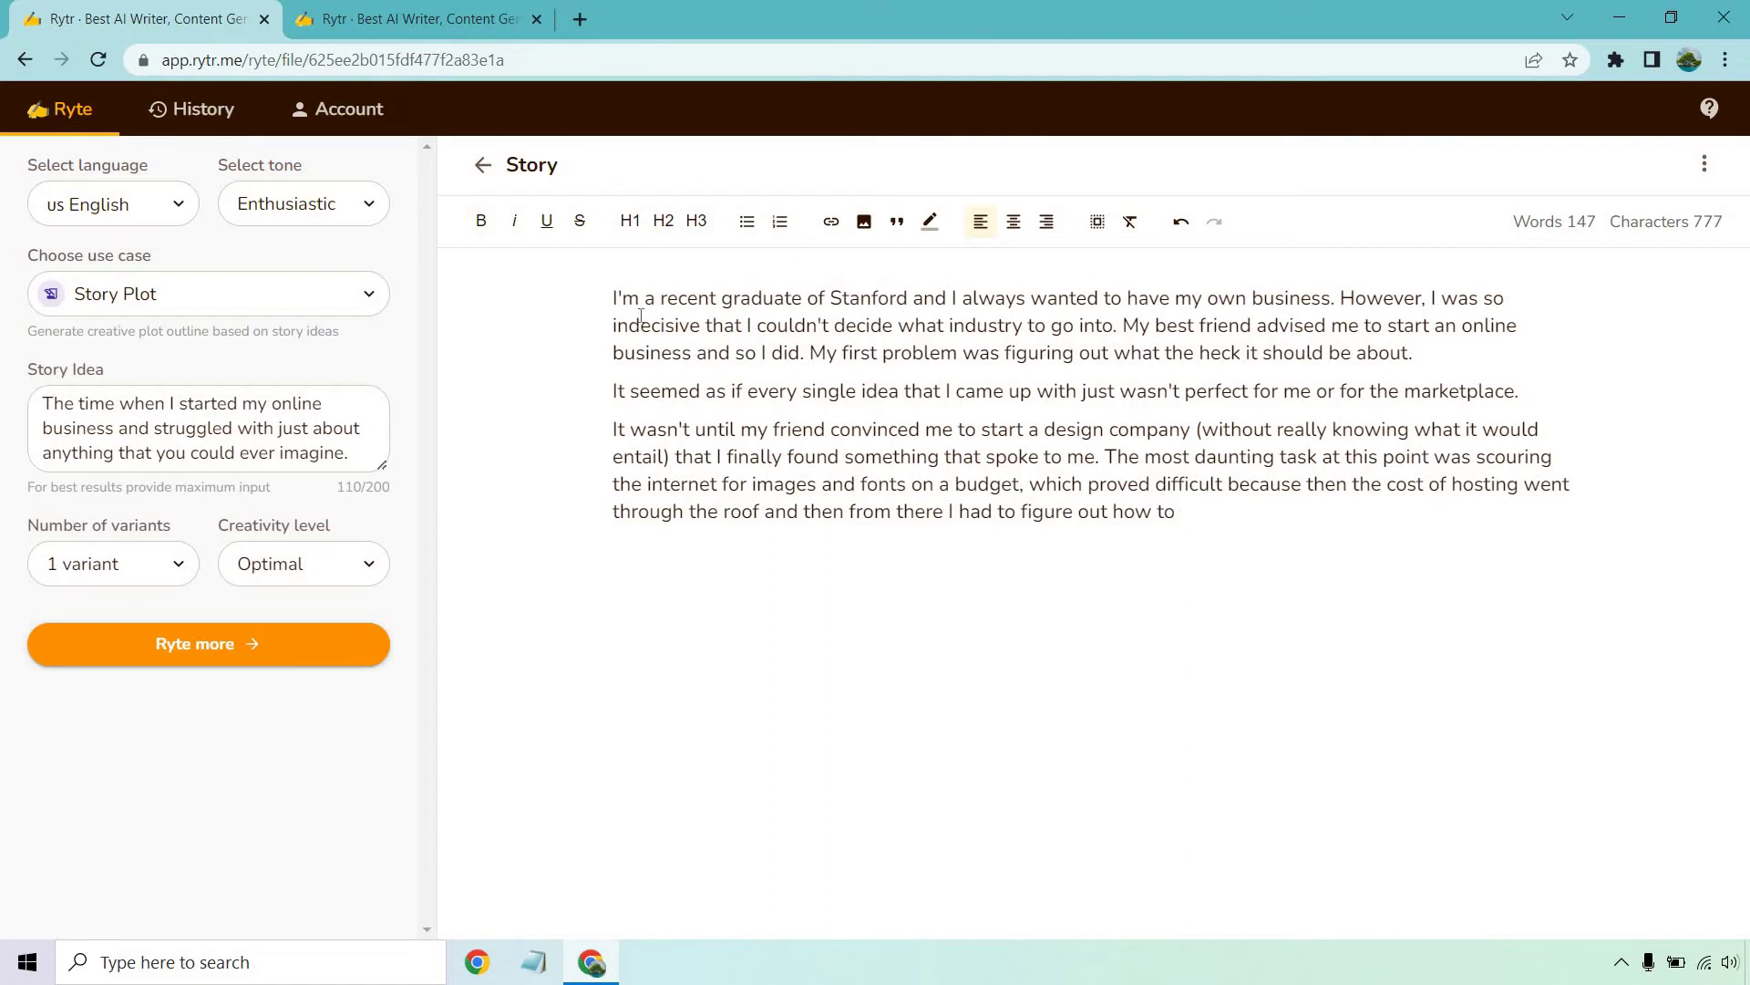
Select and deselect the story's first sentence, then switch to the other Rytr tab.
left_click_drag(610, 299, 1339, 299)
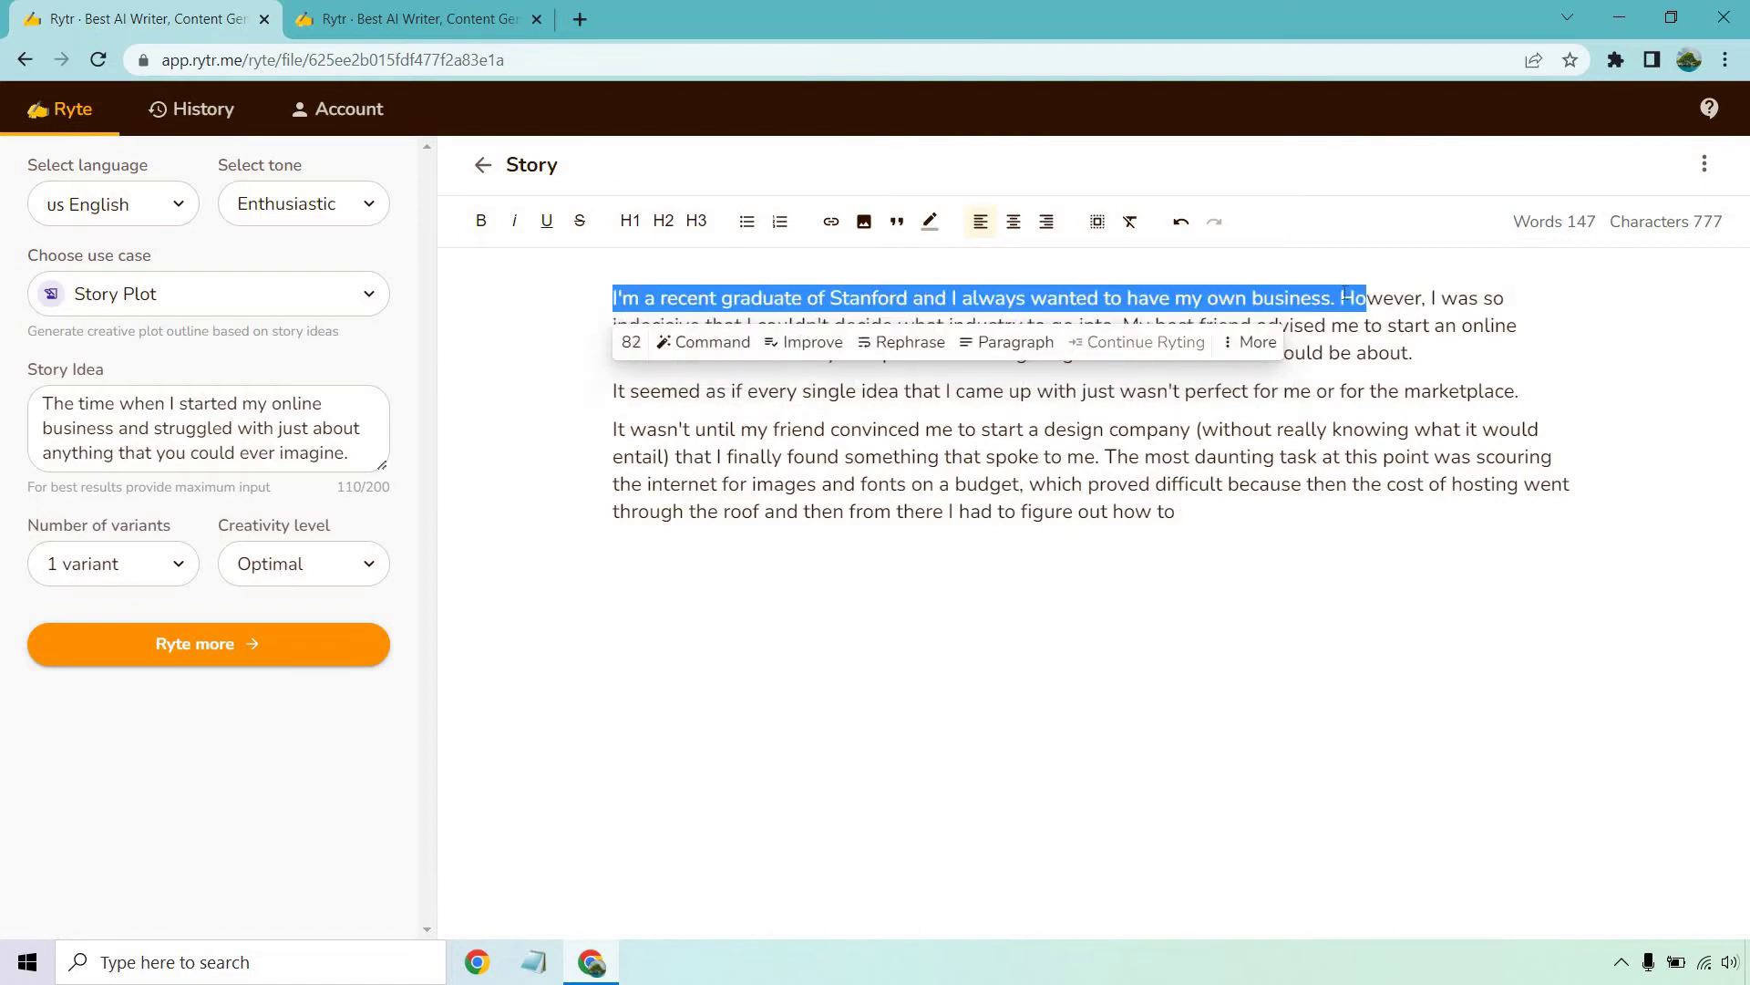
left_click(1228, 516)
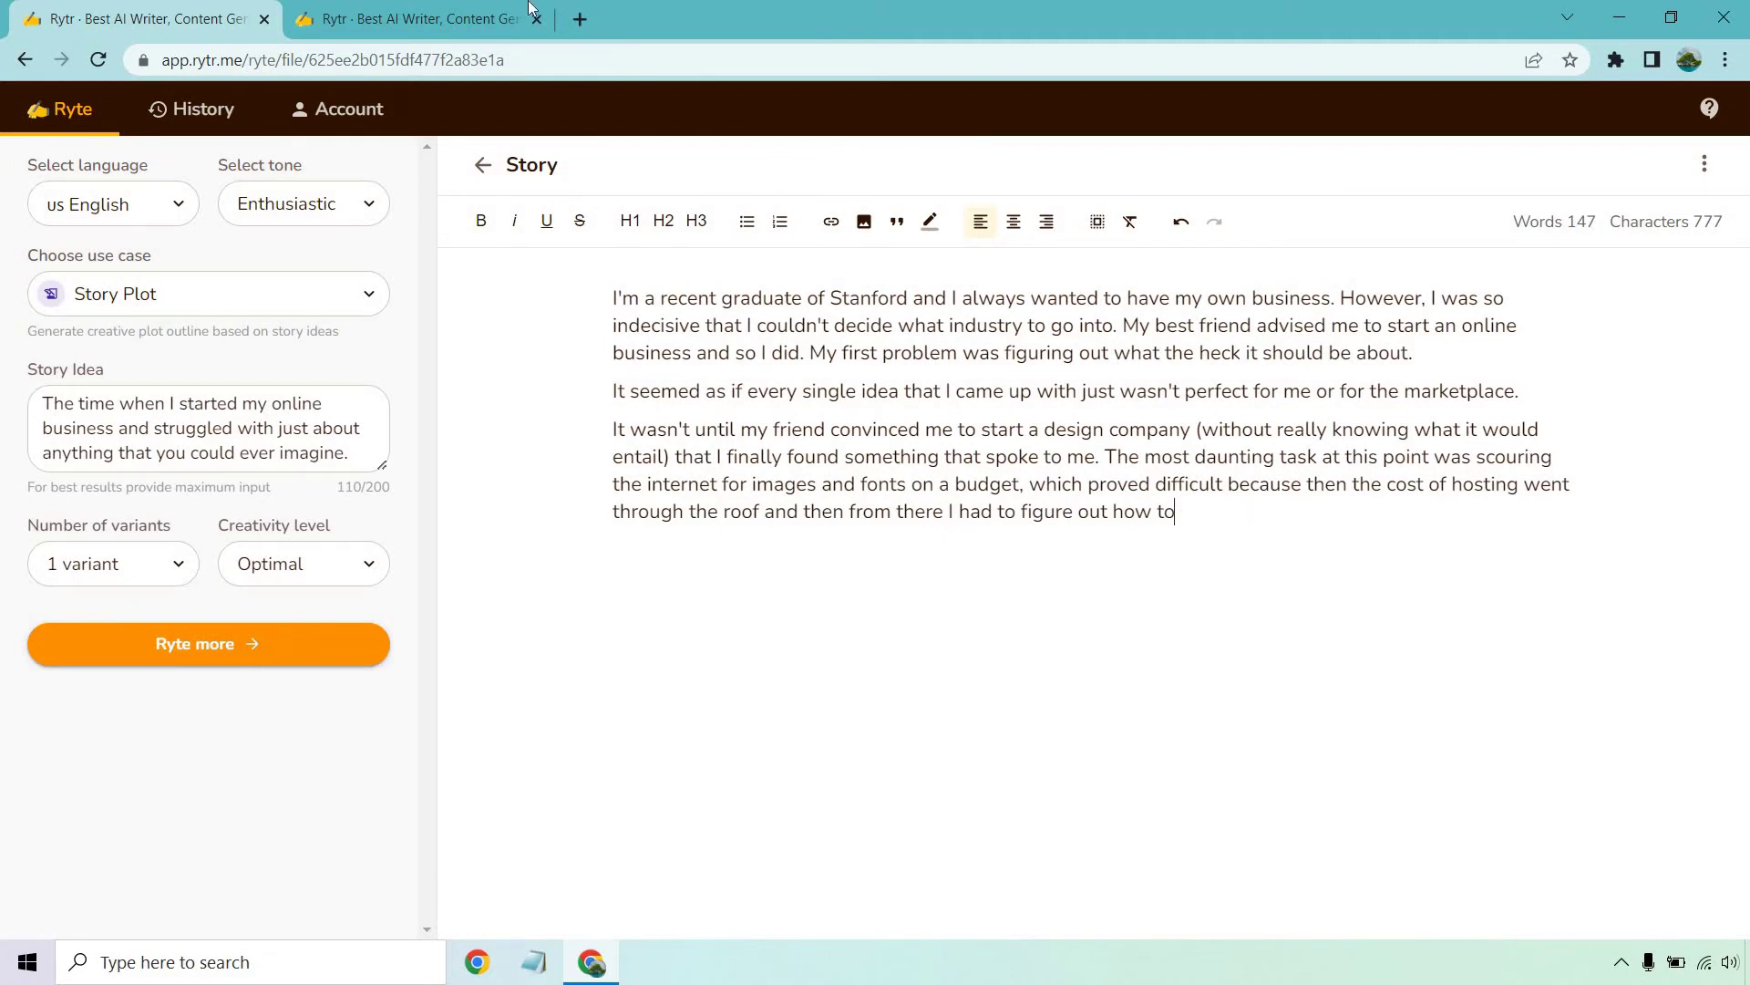
left_click(454, 11)
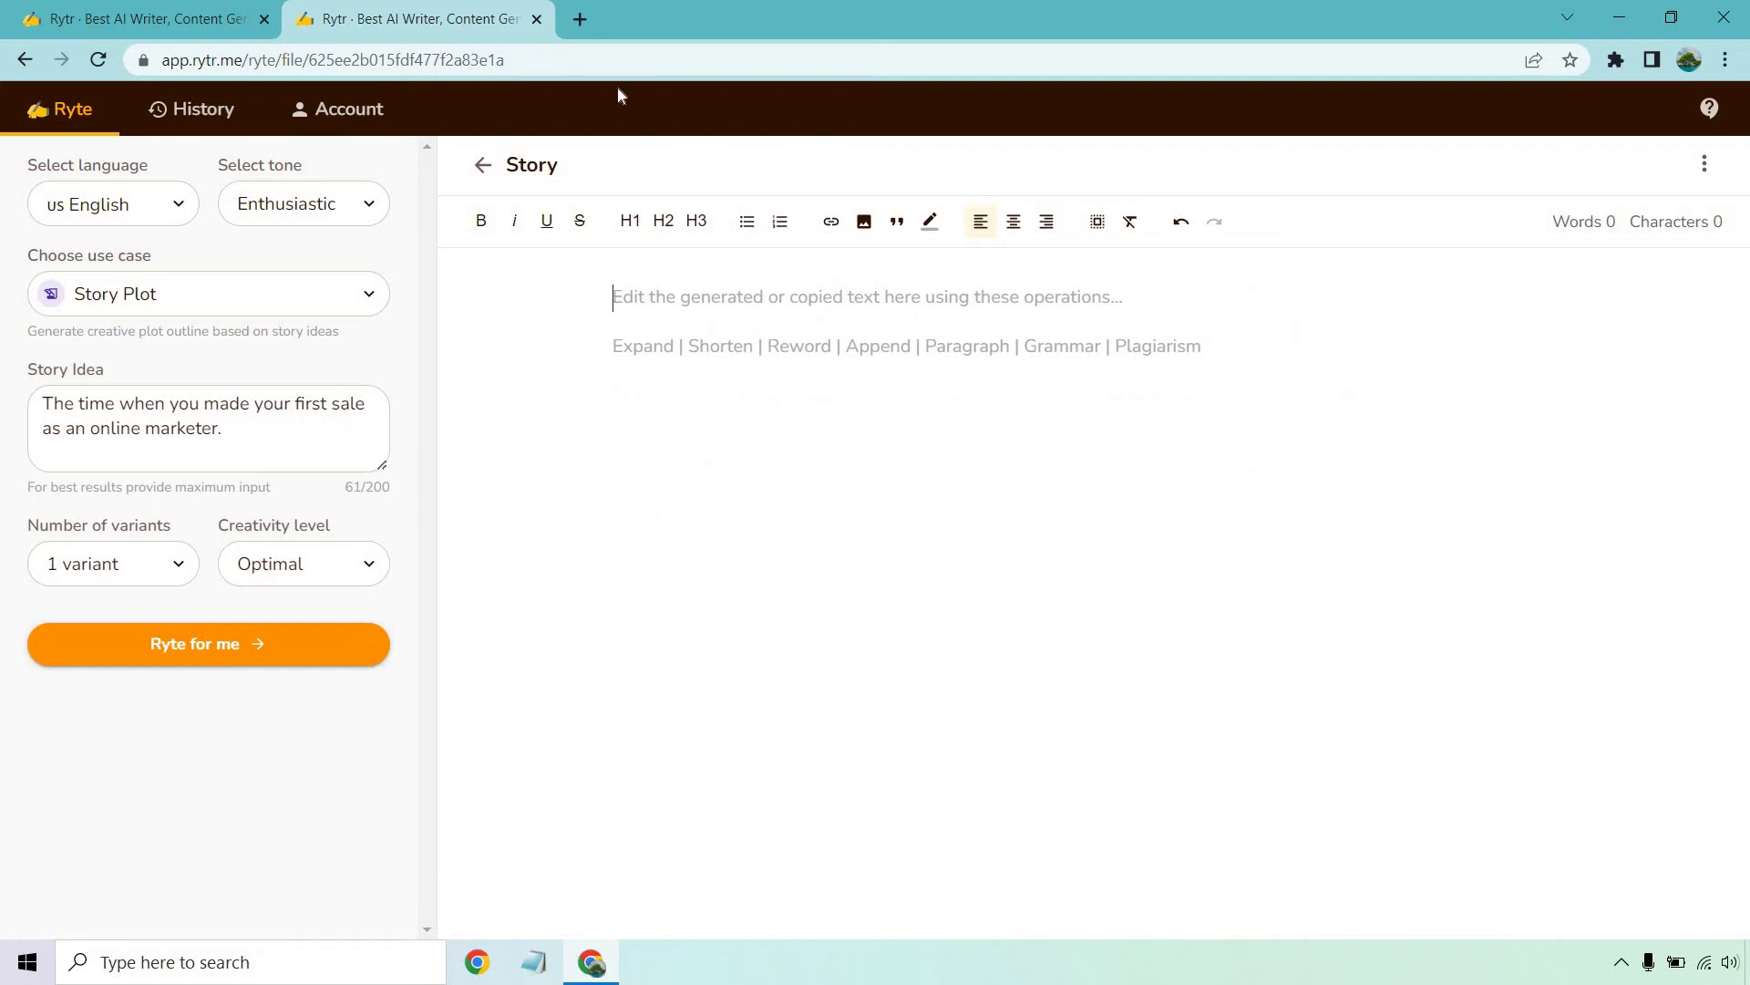
Generate the eBay first-sale story and place the cursor in its text for editing.
left_click(290, 632)
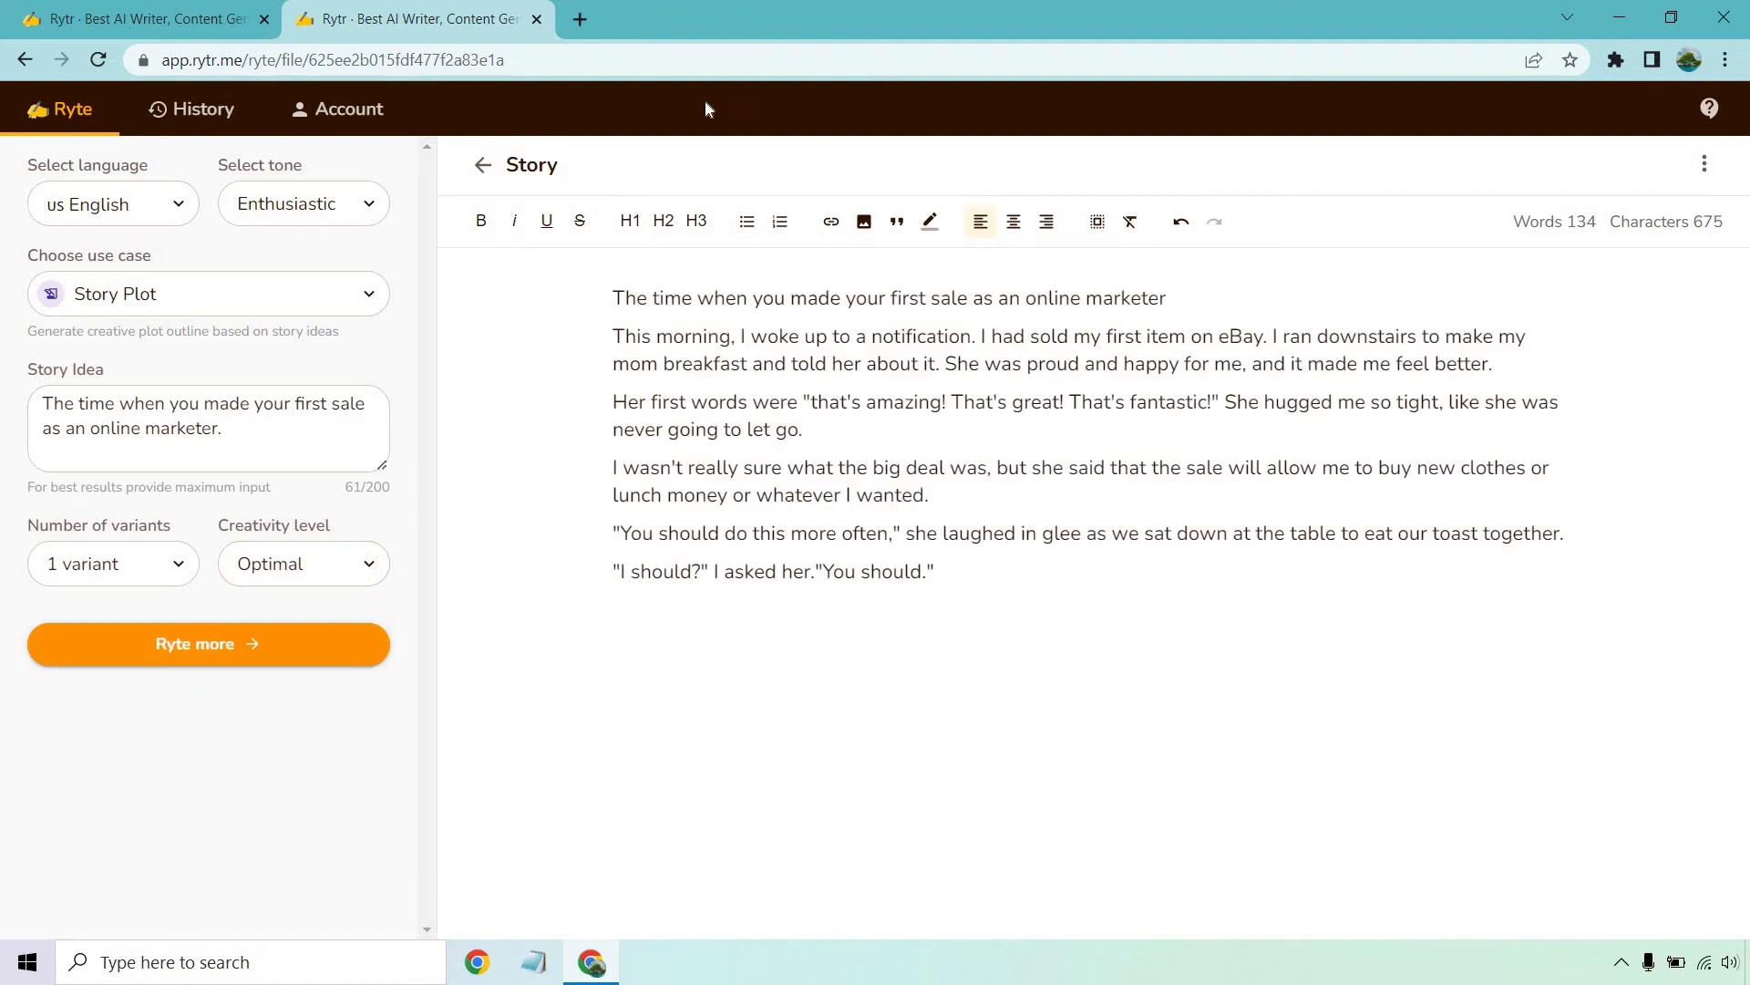
left_click(605, 332)
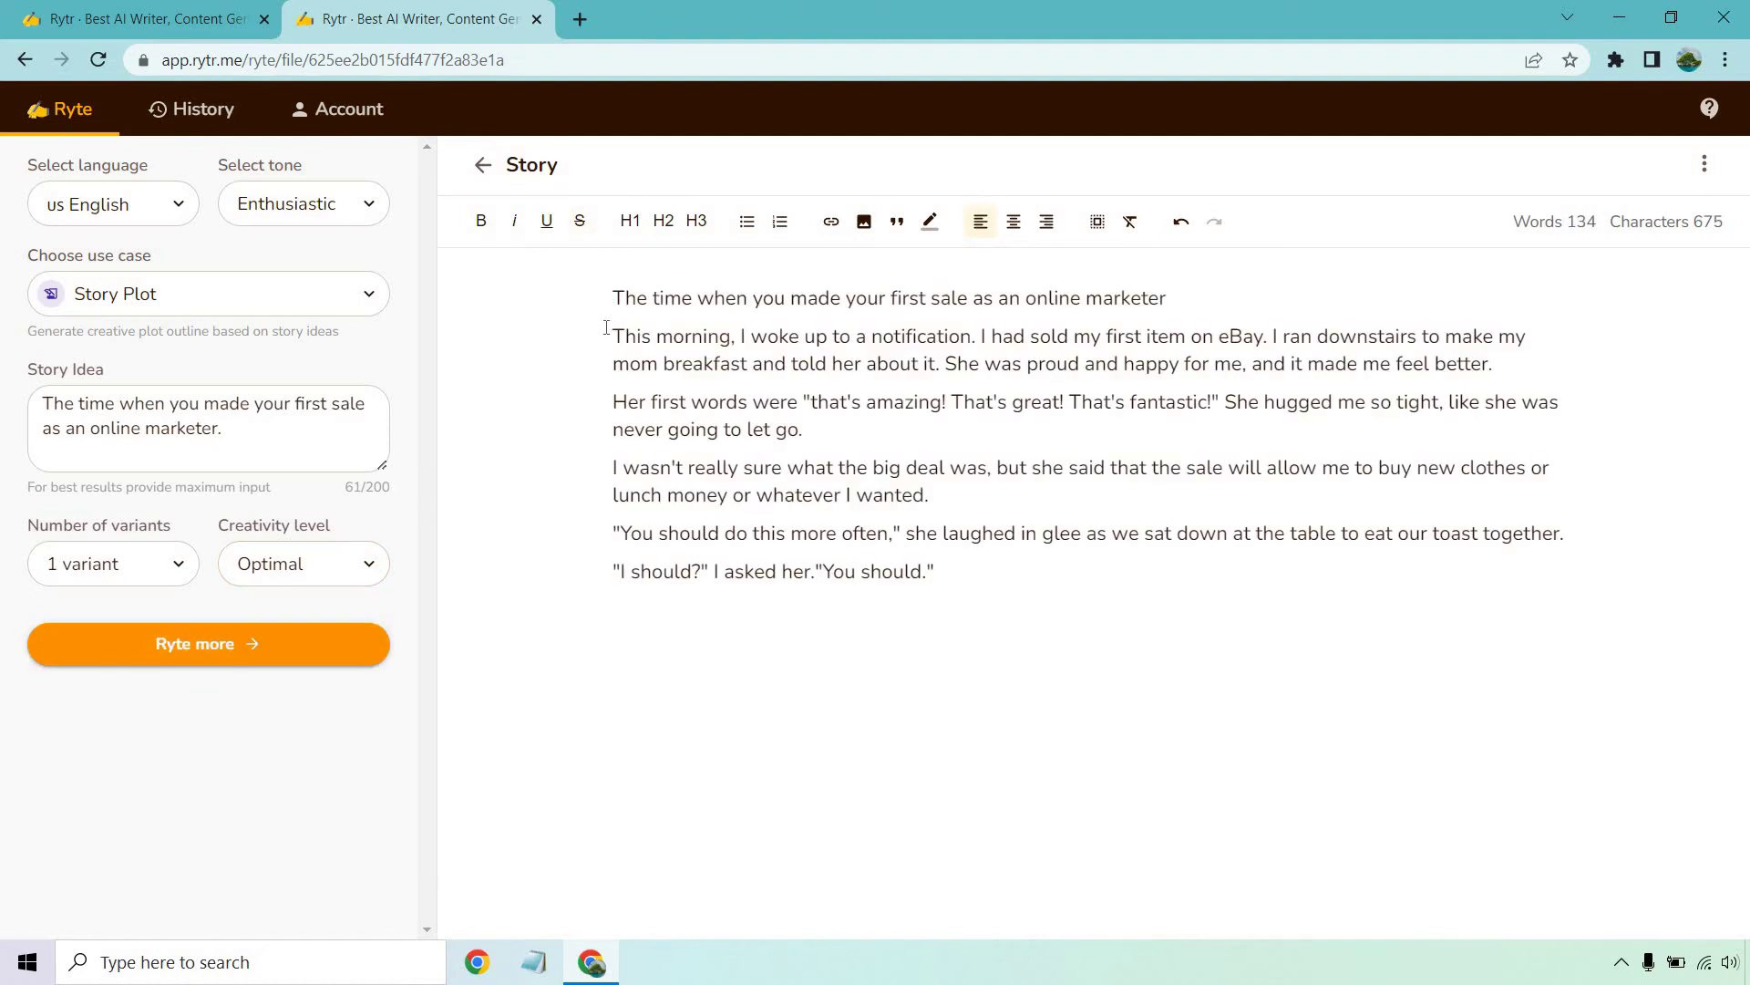